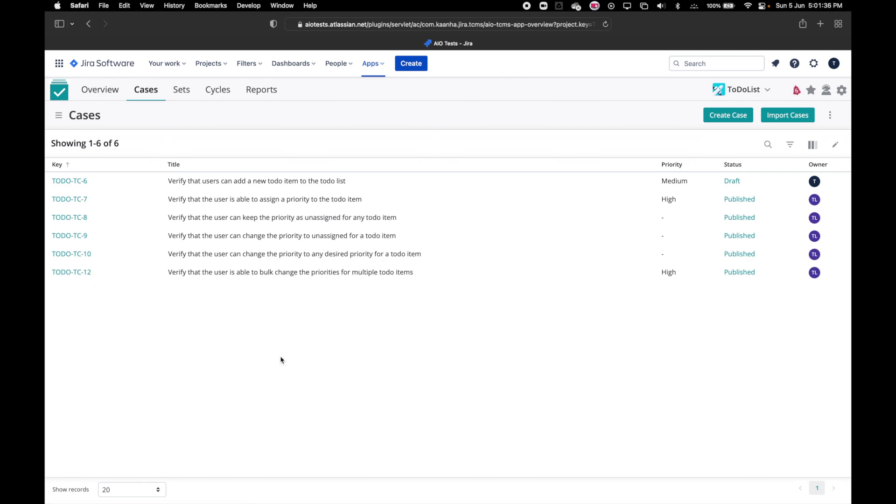
# Step: Show the folder panel beside the case list, with Not Assigned holding six cases
pyautogui.doubleClick(58, 120)
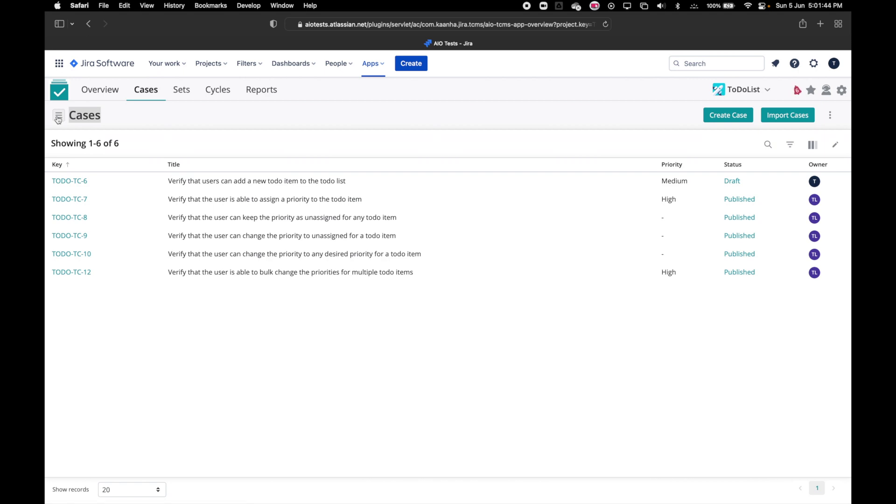
pyautogui.click(58, 120)
pyautogui.click(58, 120)
pyautogui.click(58, 120)
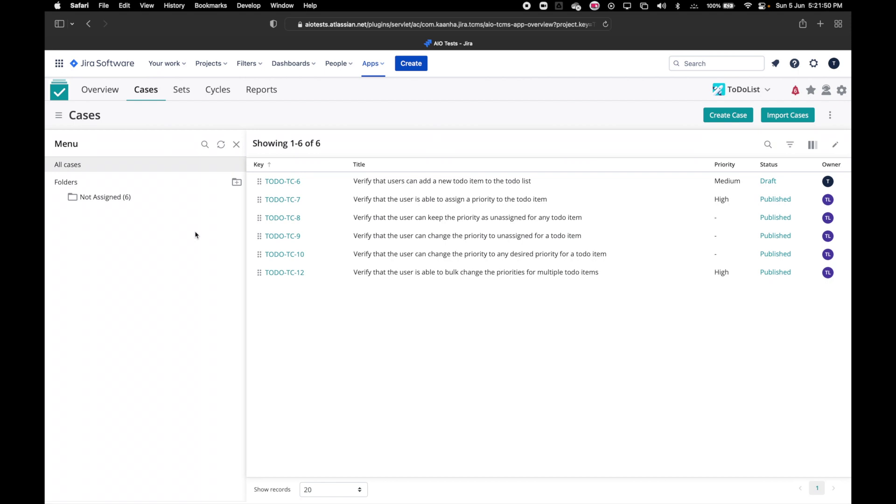
# Step: Add an empty top-level folder named 'List level actions' beside Not Assigned
pyautogui.click(237, 184)
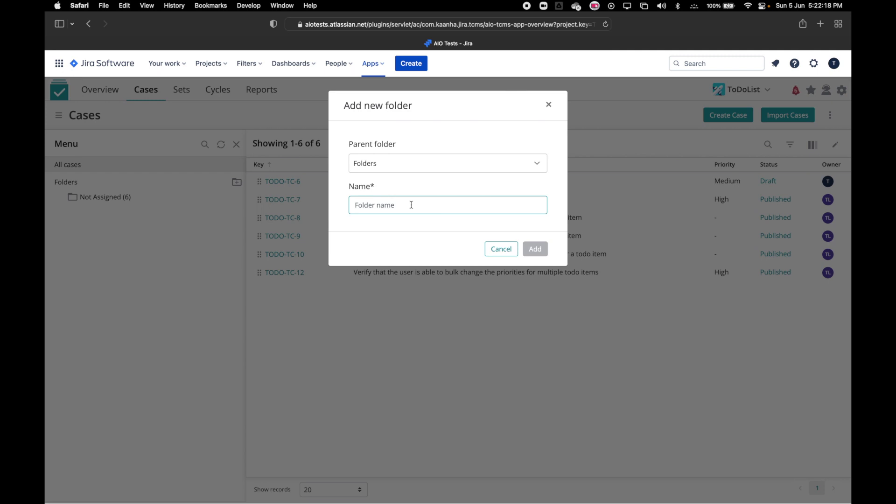
pyautogui.write('List level')
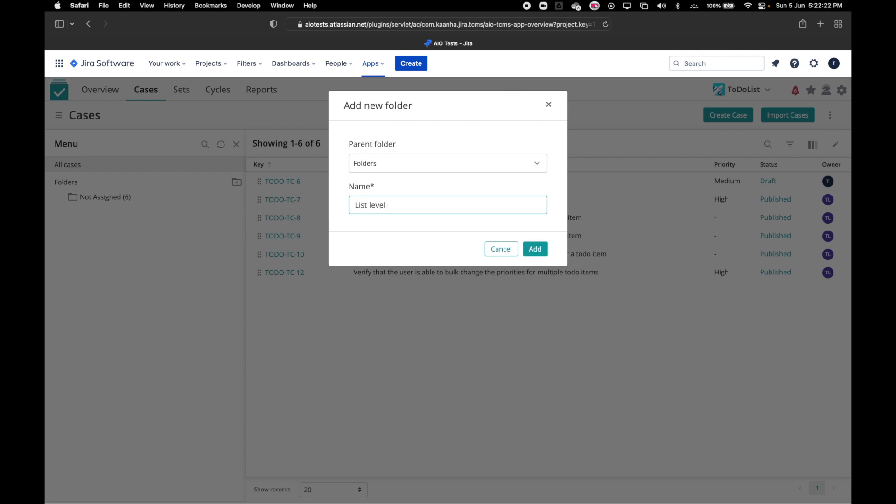
pyautogui.write(' actions')
pyautogui.click(535, 250)
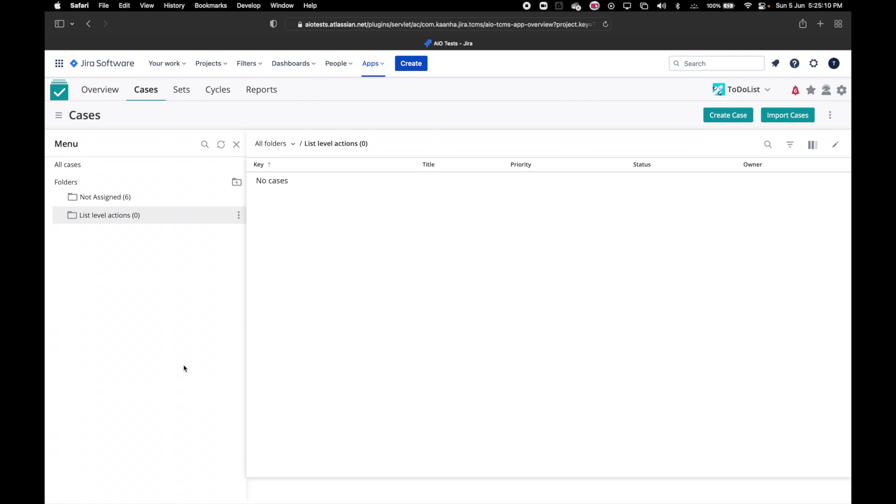
# Step: Add a top-level folder named 'Actions'
pyautogui.click(237, 182)
pyautogui.click(431, 164)
pyautogui.click(371, 181)
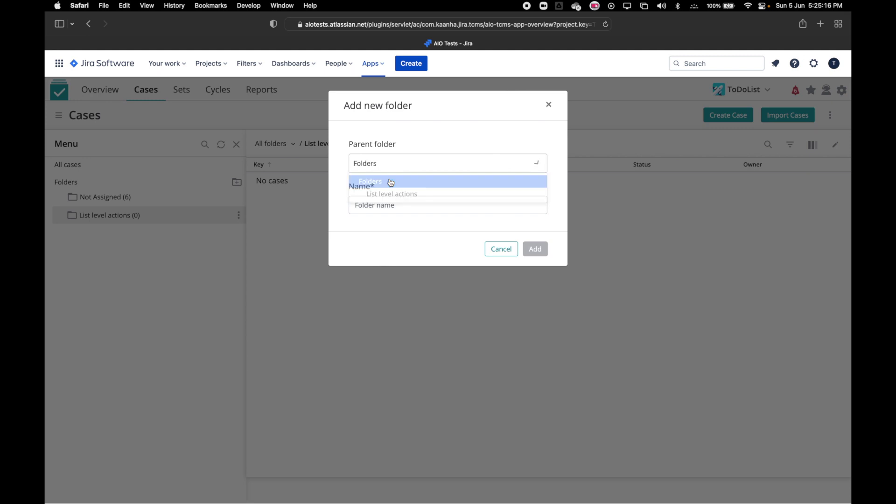
pyautogui.click(380, 209)
pyautogui.write('Actions')
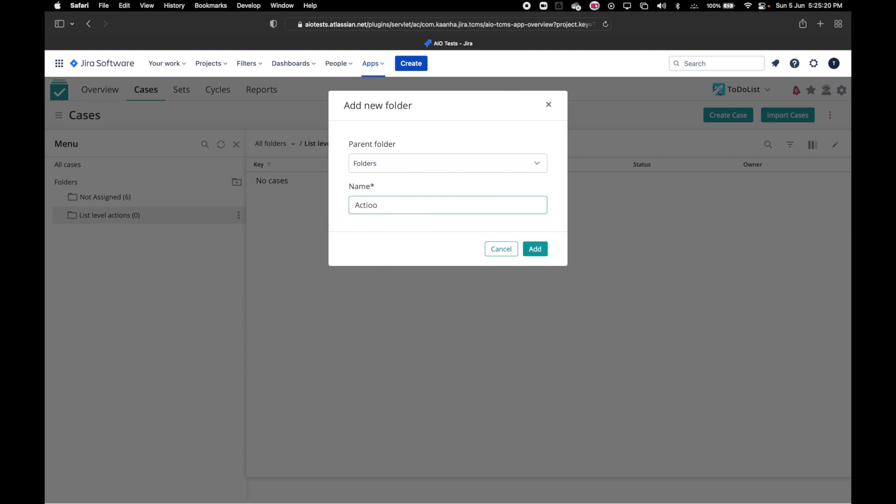
pyautogui.click(542, 252)
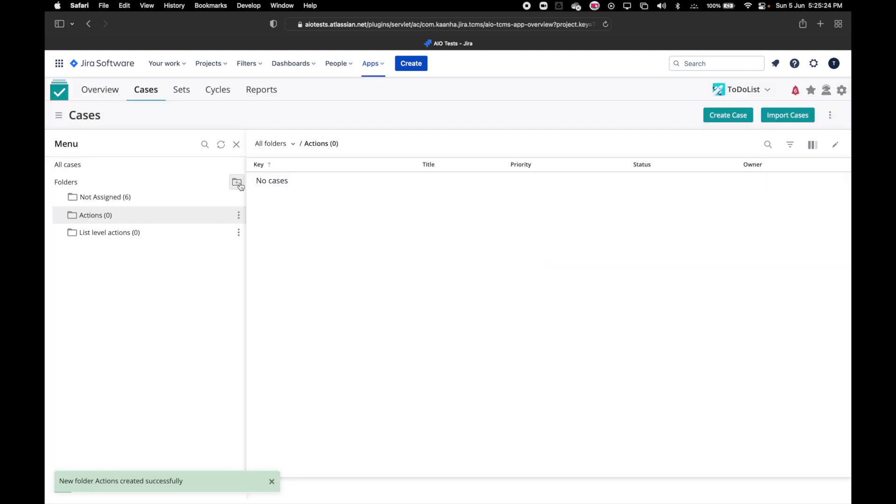
# Step: Add a top-level folder named 'Display Elements', then view the empty Actions folder
pyautogui.click(236, 182)
pyautogui.click(393, 163)
pyautogui.click(393, 181)
pyautogui.click(393, 205)
pyautogui.write('Display Items')
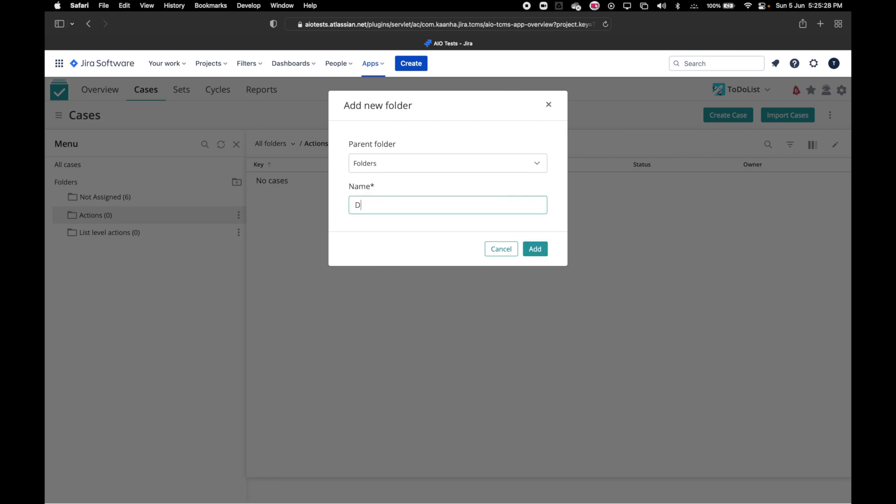
pyautogui.press('BackSpace')
pyautogui.press('BackSpace')
pyautogui.press('BackSpace')
pyautogui.press('BackSpace')
pyautogui.press('BackSpace')
pyautogui.write('Elements')
pyautogui.click(535, 249)
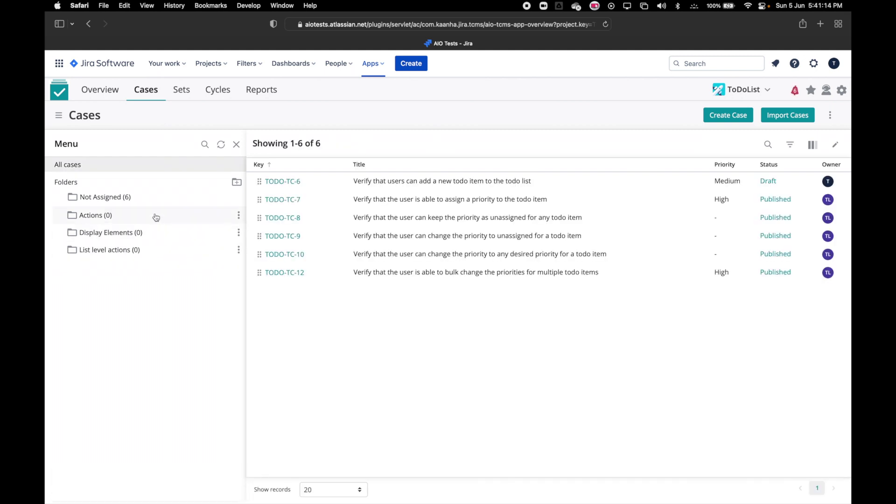
pyautogui.click(156, 219)
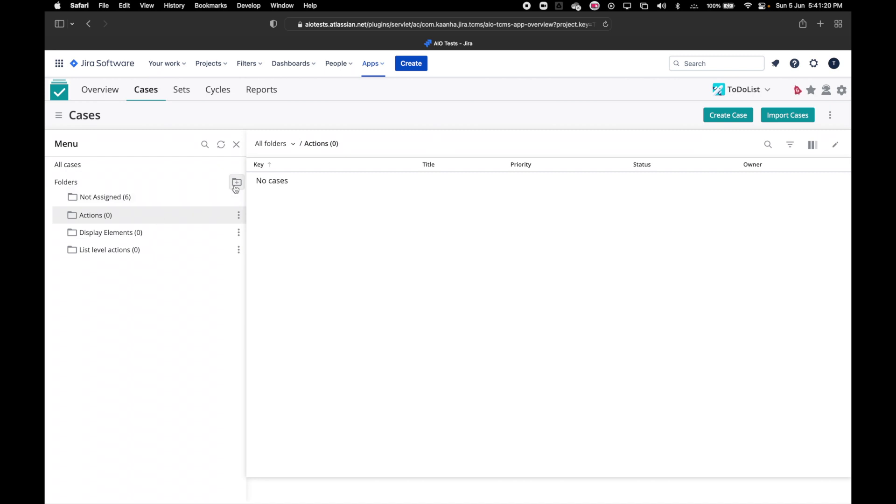
# Step: Add a subfolder named 'List item level actions' inside the Actions folder
pyautogui.click(239, 216)
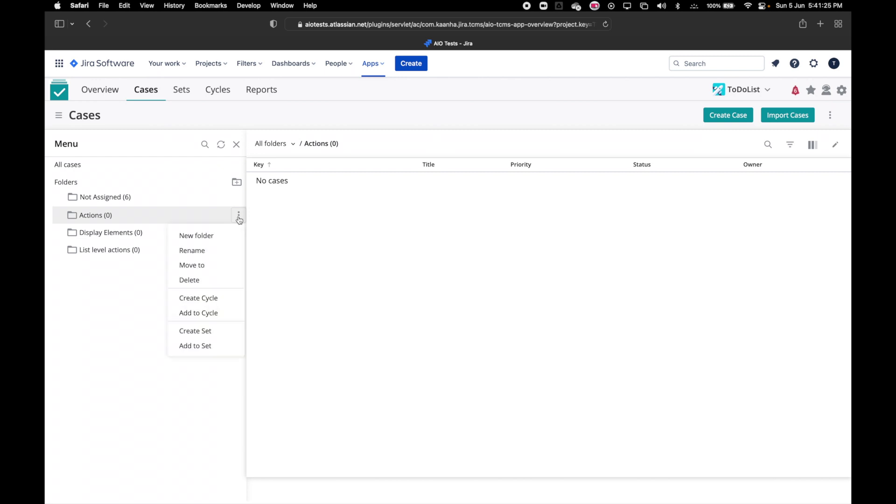
pyautogui.click(221, 240)
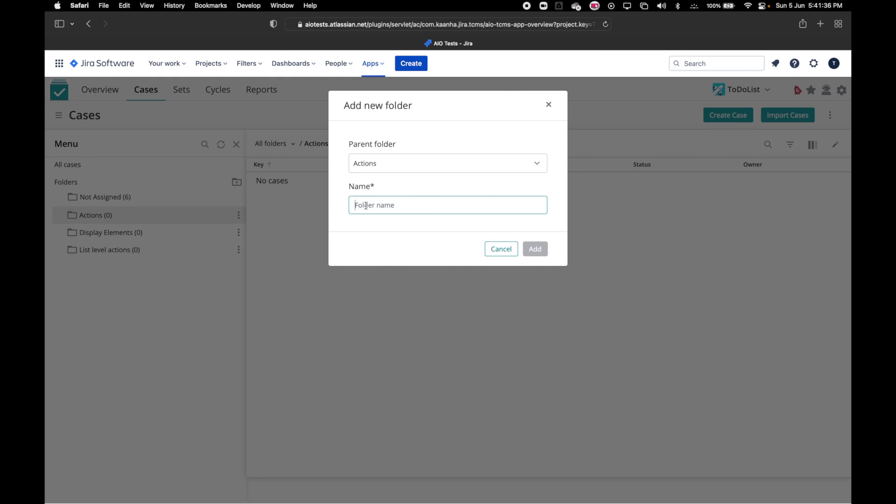
pyautogui.write('List item v')
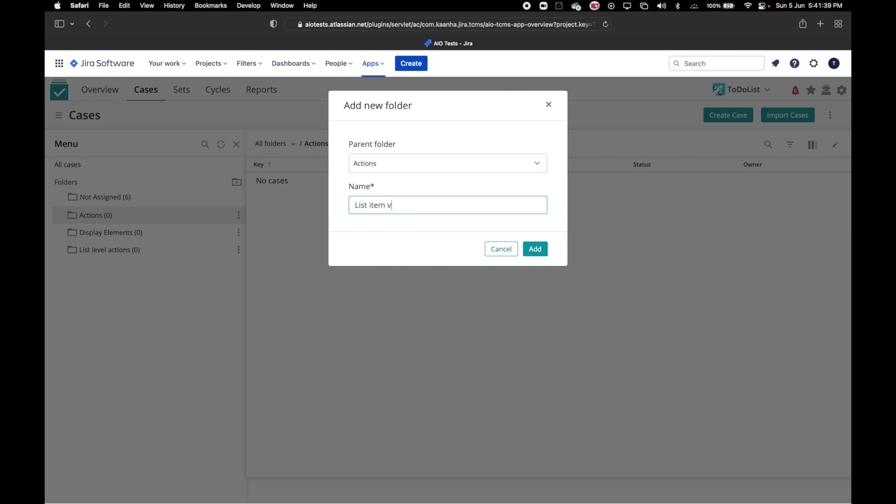
pyautogui.press('BackSpace')
pyautogui.write('level actions')
pyautogui.click(543, 253)
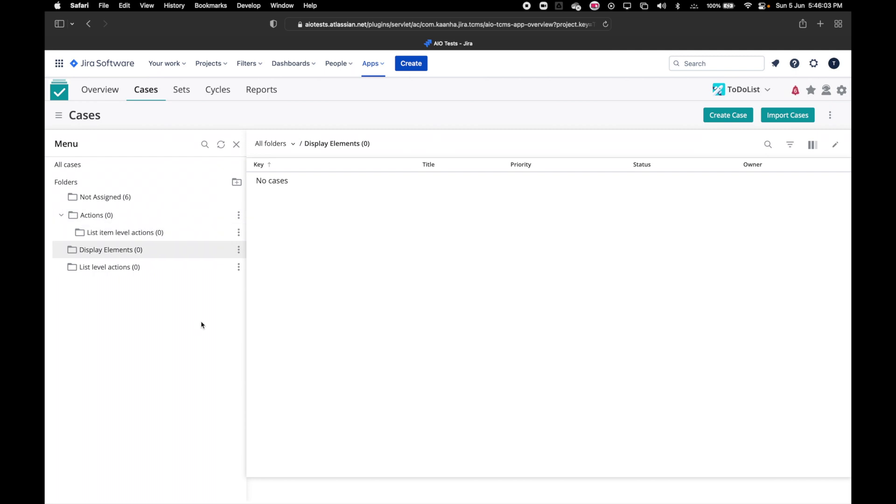
# Step: Rename the Display Elements folder to 'UI Elements'
pyautogui.click(238, 252)
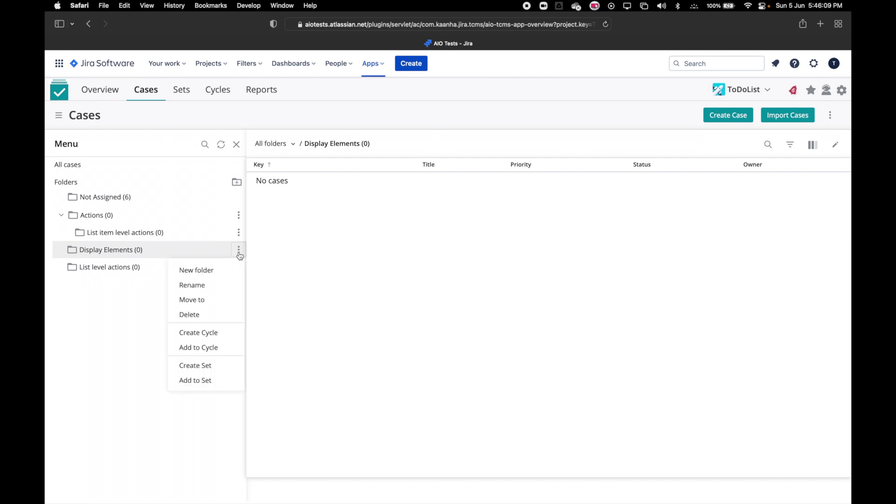
pyautogui.click(214, 283)
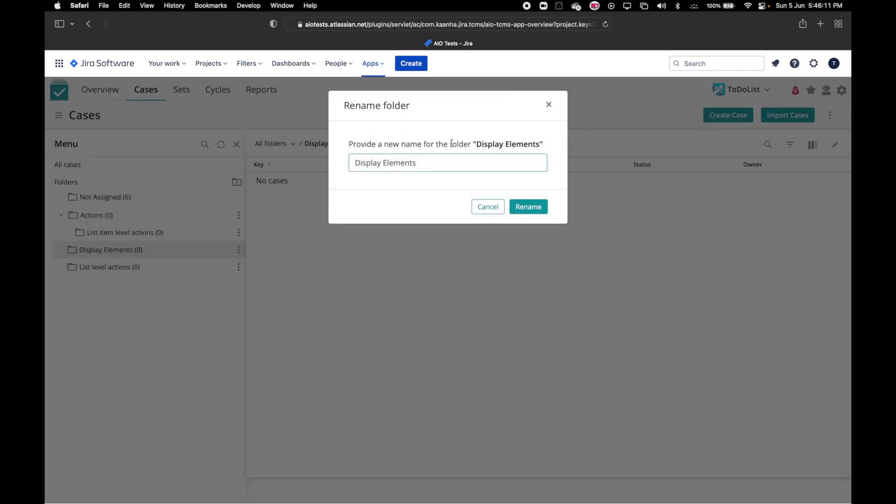
pyautogui.tripleClick(369, 163)
pyautogui.doubleClick(369, 164)
pyautogui.write('UI')
pyautogui.click(529, 213)
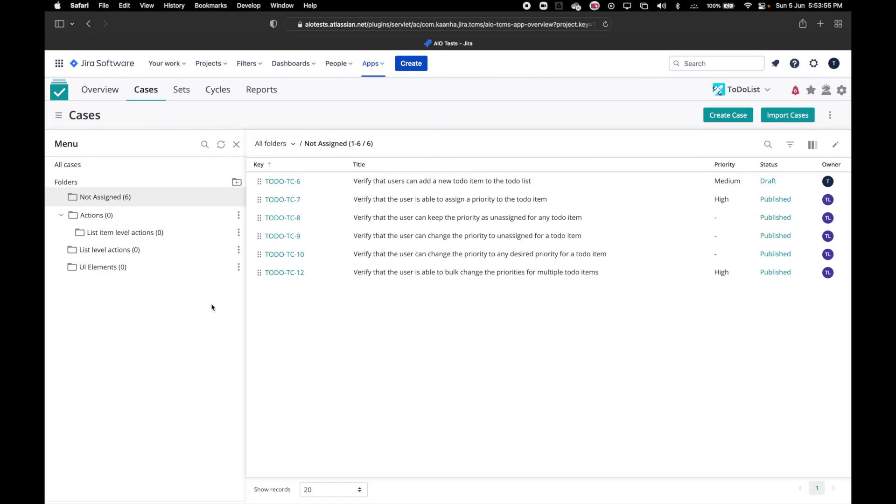
# Step: Move the List level actions folder into Actions, next to List item level actions
pyautogui.click(239, 253)
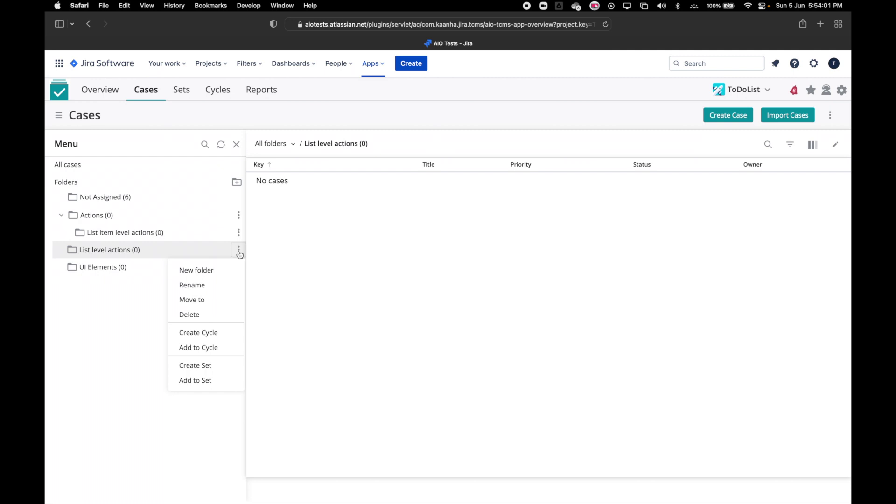
pyautogui.click(216, 299)
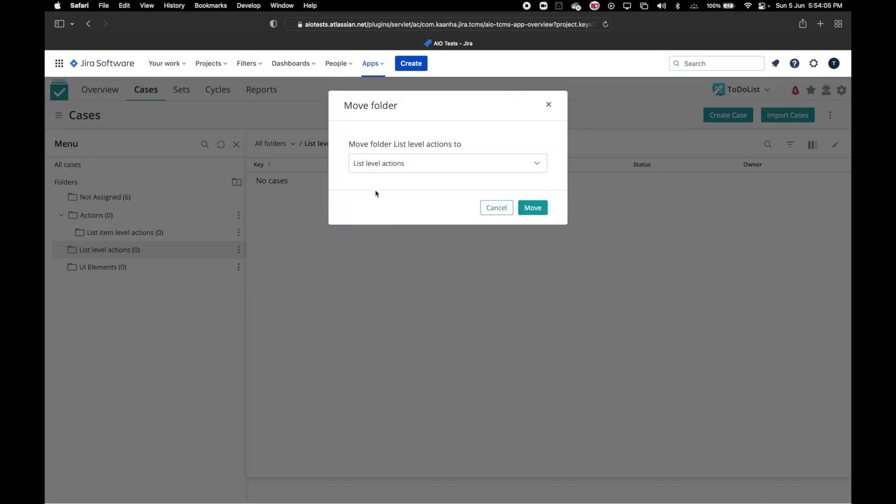
pyautogui.click(410, 166)
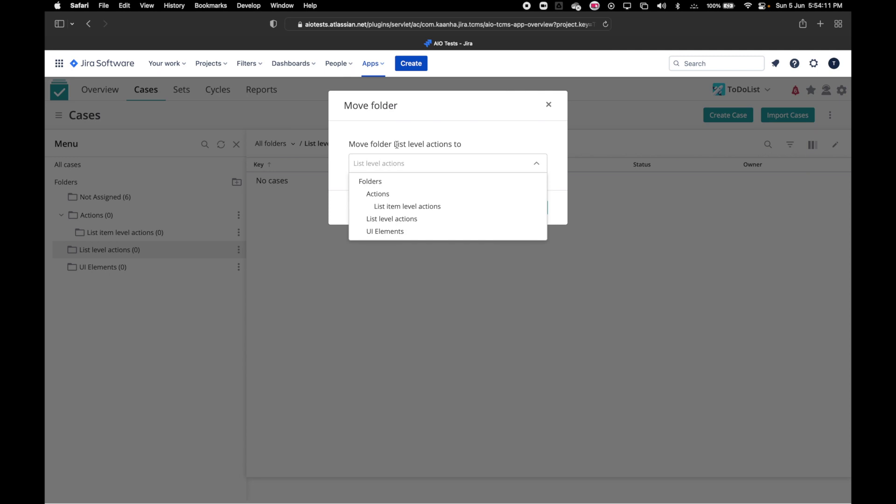
pyautogui.moveTo(393, 145); pyautogui.dragTo(453, 146)
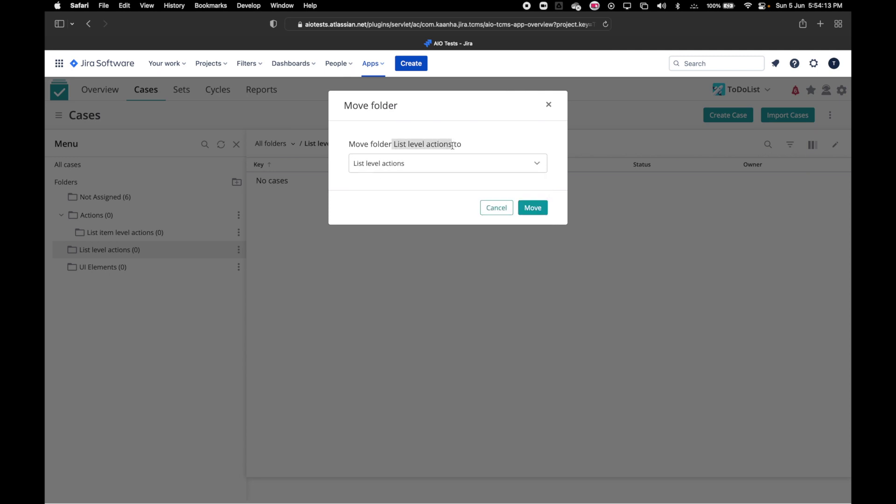
pyautogui.click(430, 164)
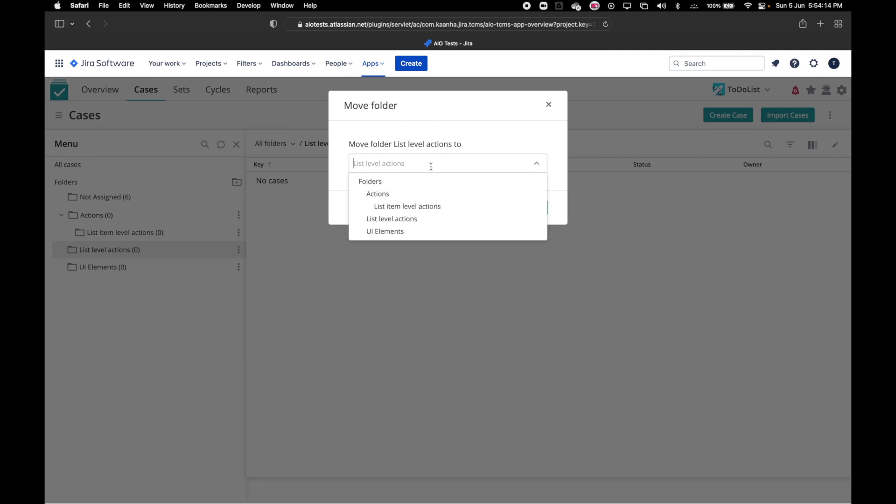
pyautogui.click(414, 195)
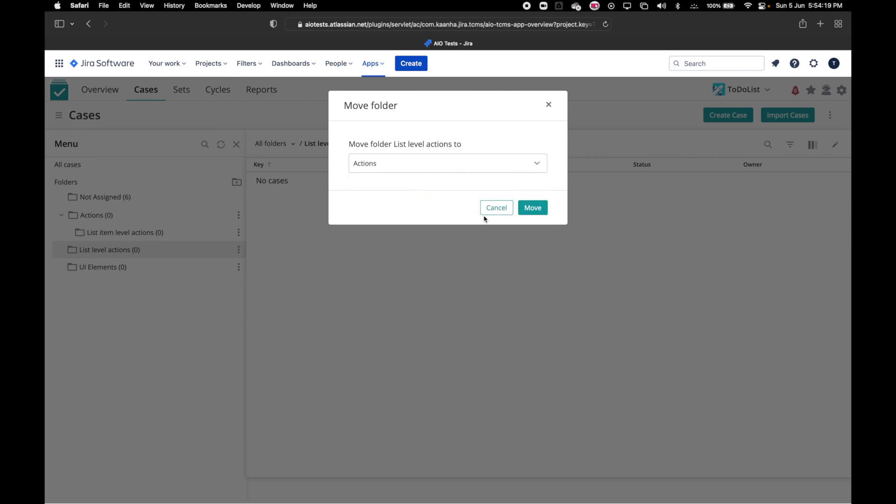
pyautogui.click(537, 211)
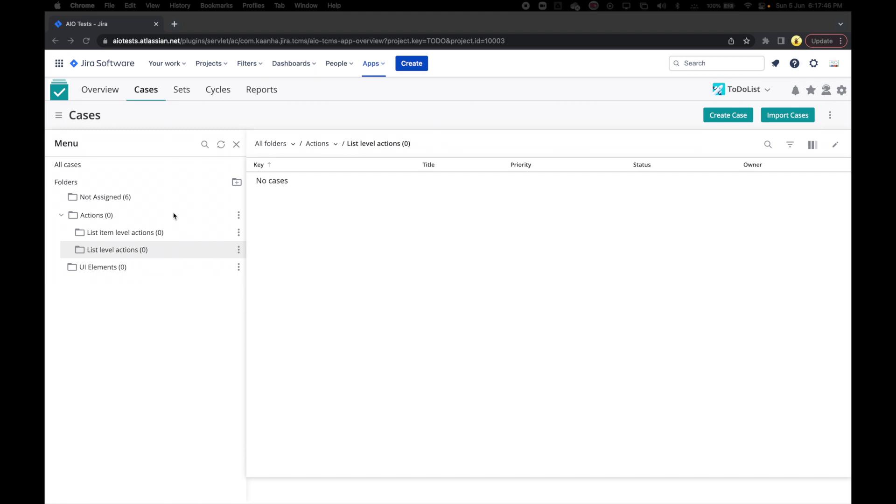
# Step: Drag TODO-TC-7 from Not Assigned into List item level actions and check it arrived
pyautogui.click(106, 200)
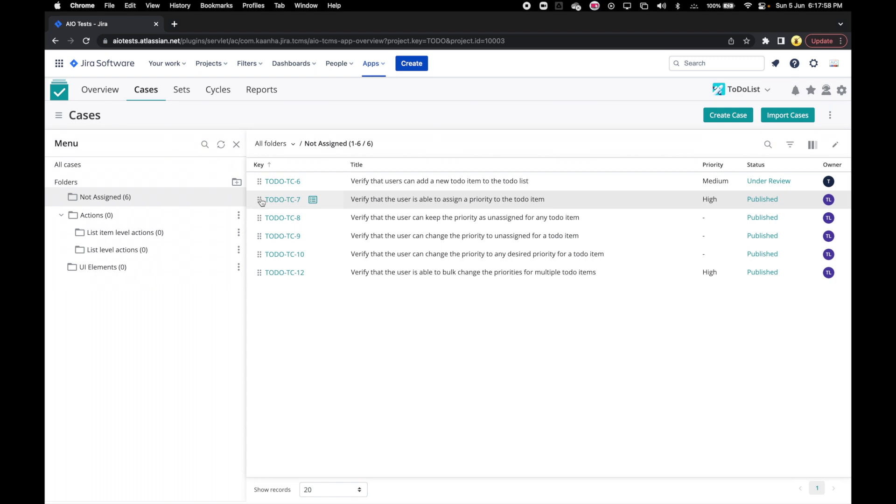
pyautogui.moveTo(262, 201); pyautogui.dragTo(176, 236)
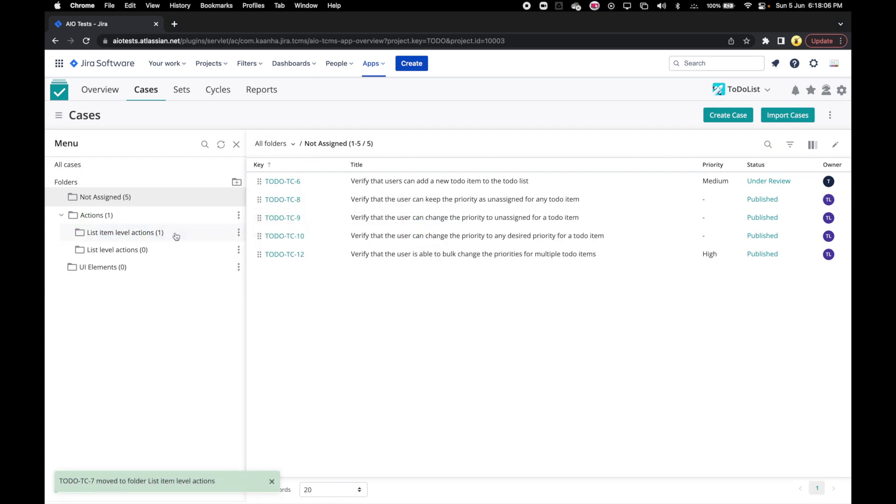
pyautogui.click(143, 238)
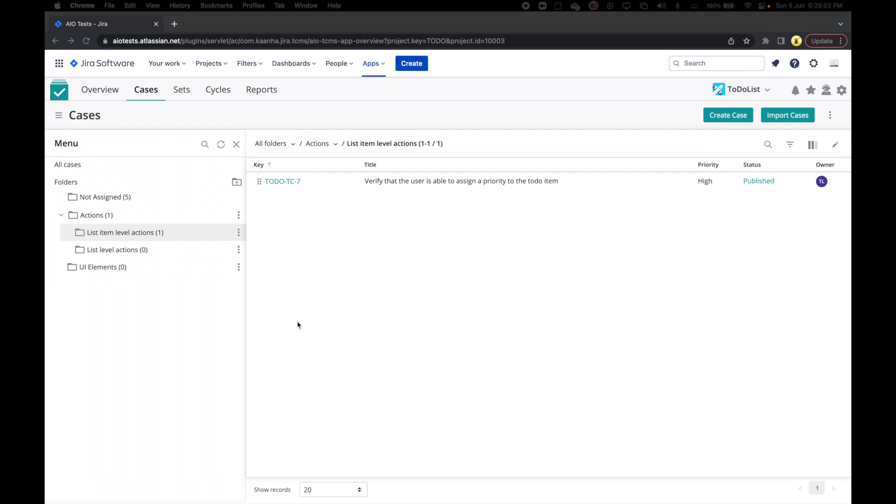
# Step: Move TODO-TC-8 from Not Assigned directly into Actions and verify it there
pyautogui.click(109, 198)
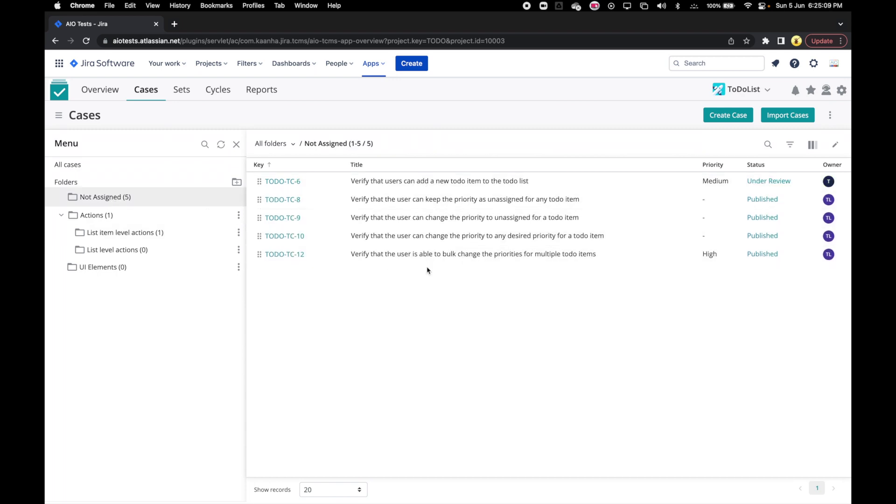
pyautogui.rightClick(437, 202)
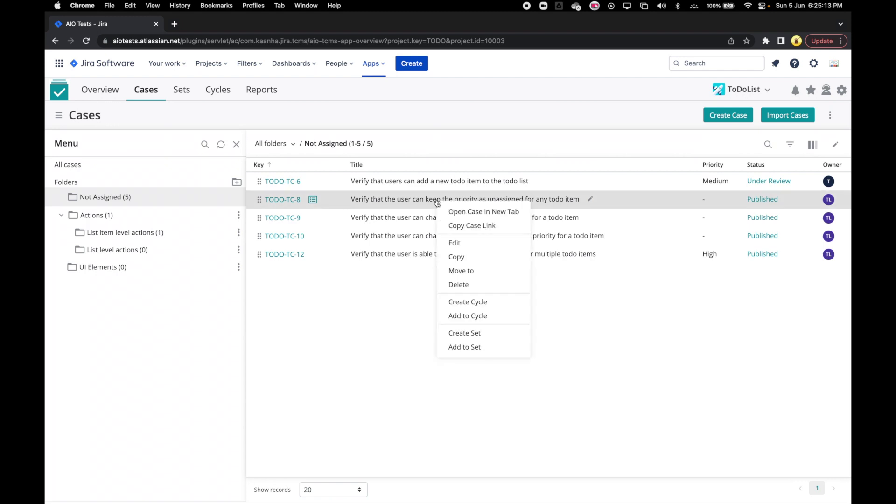
pyautogui.click(478, 273)
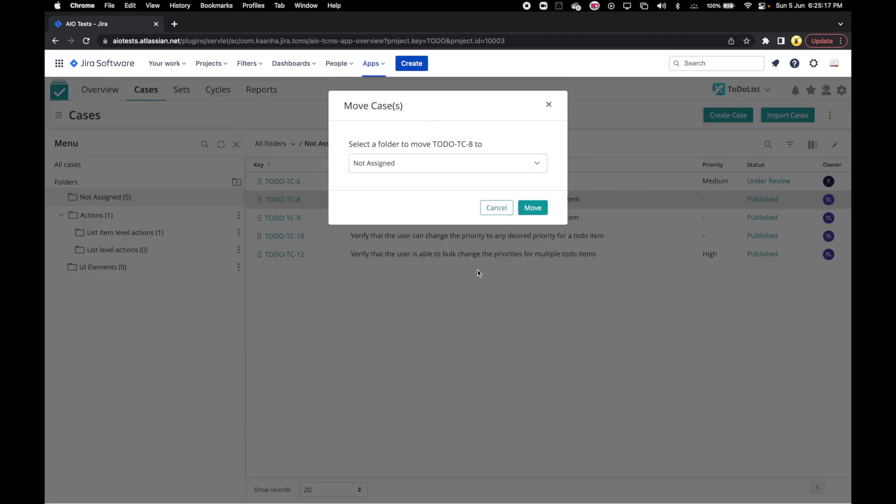
pyautogui.click(444, 166)
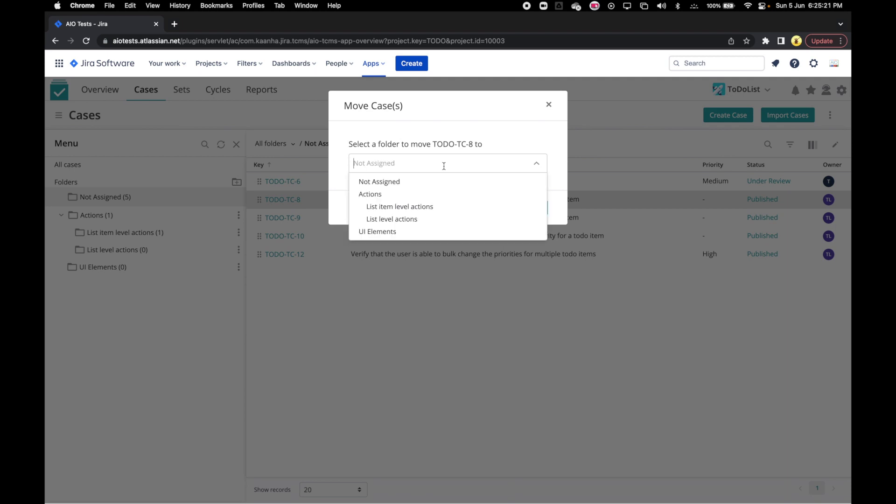
pyautogui.click(423, 200)
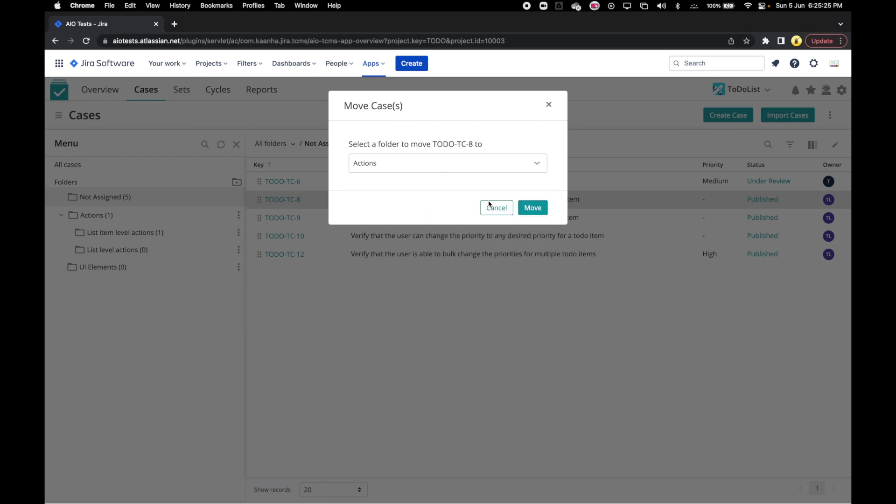
pyautogui.click(535, 209)
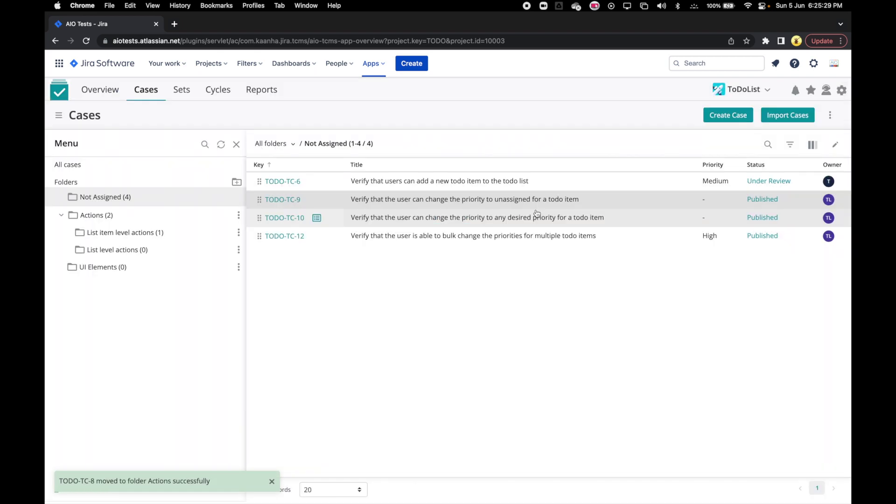
pyautogui.click(100, 217)
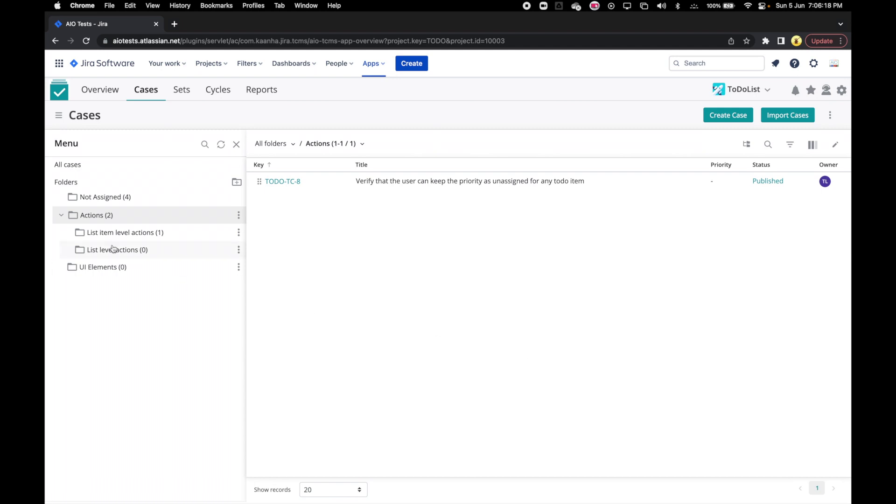
# Step: Bulk-move TODO-TC-9 and TODO-TC-10 from Not Assigned into List level actions
pyautogui.click(110, 203)
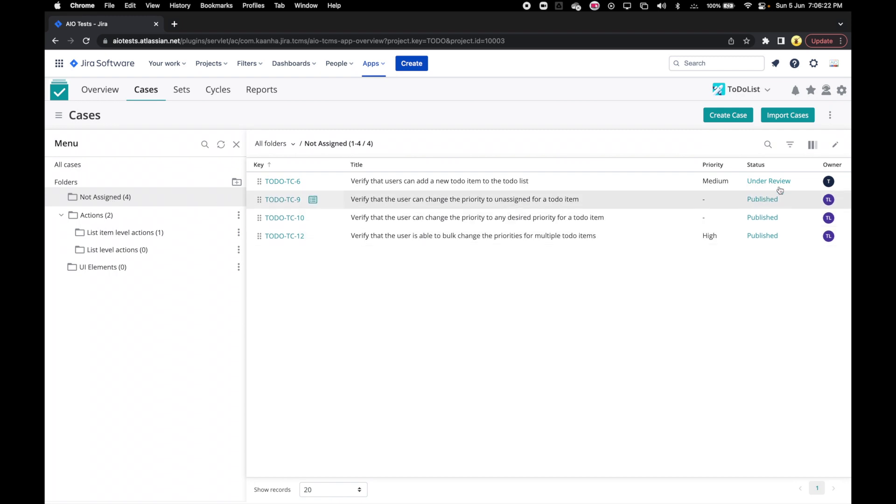
pyautogui.click(836, 146)
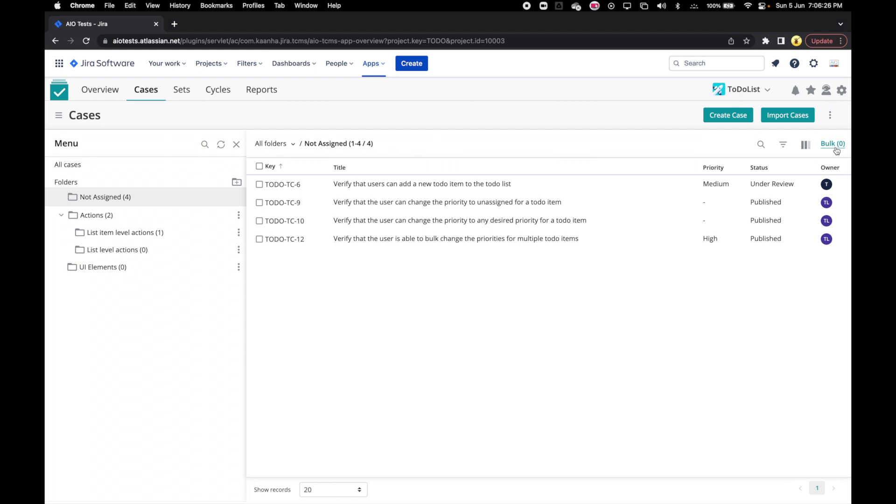
pyautogui.click(259, 203)
pyautogui.click(260, 221)
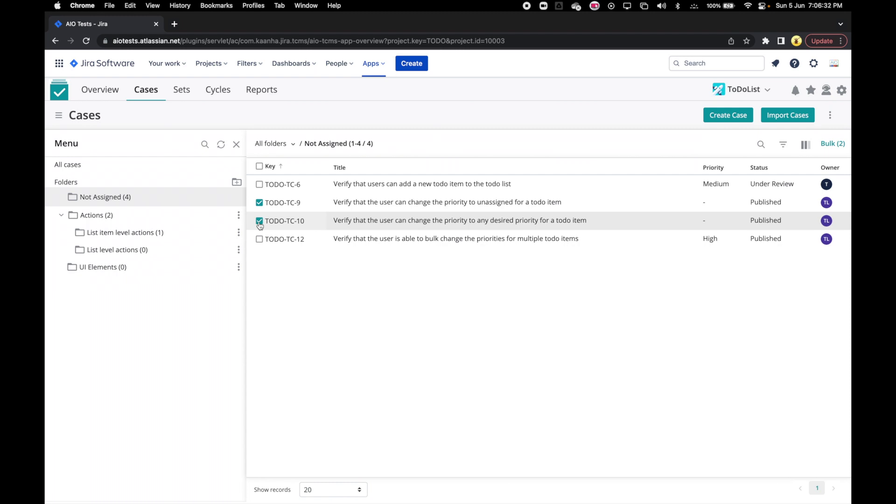
pyautogui.click(836, 145)
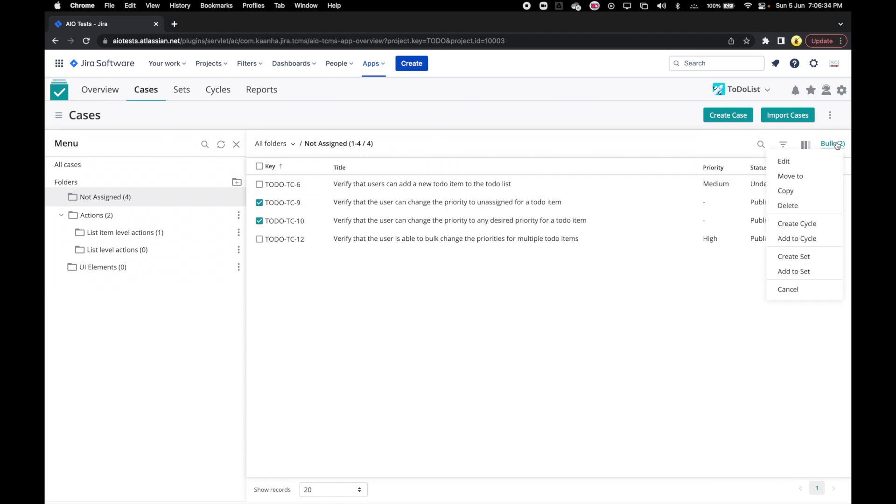
pyautogui.click(820, 177)
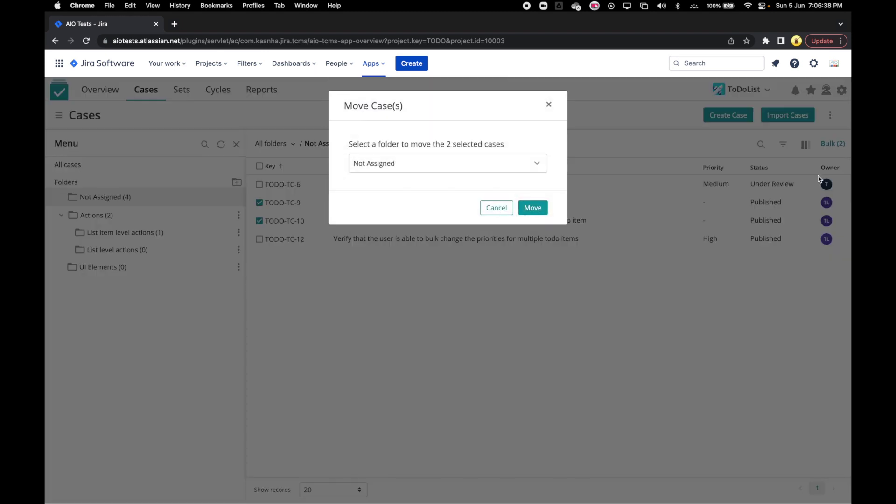
pyautogui.click(538, 164)
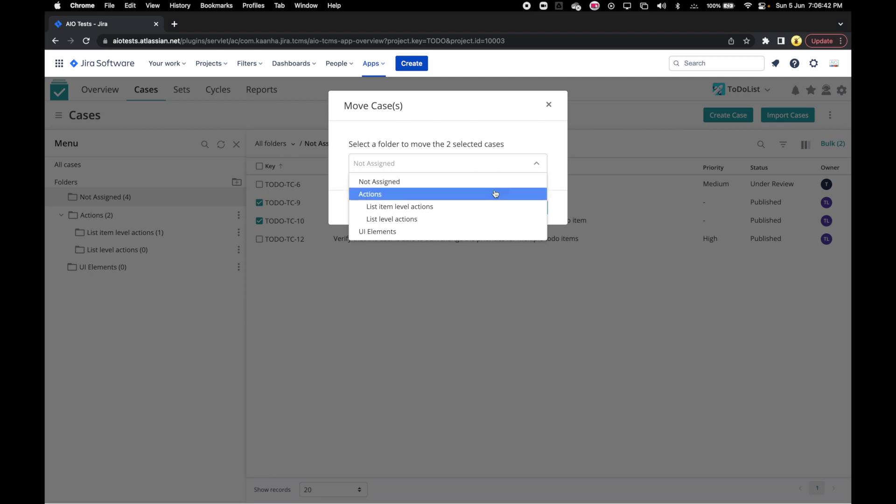
pyautogui.click(463, 222)
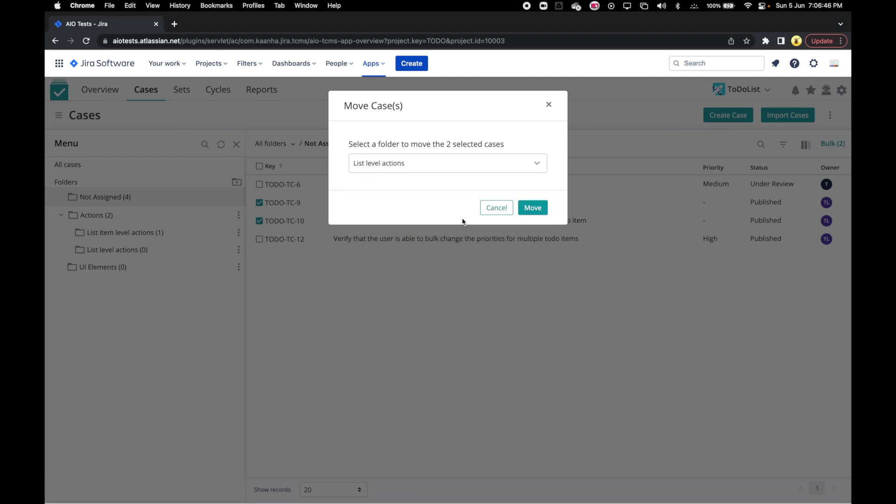
pyautogui.click(538, 210)
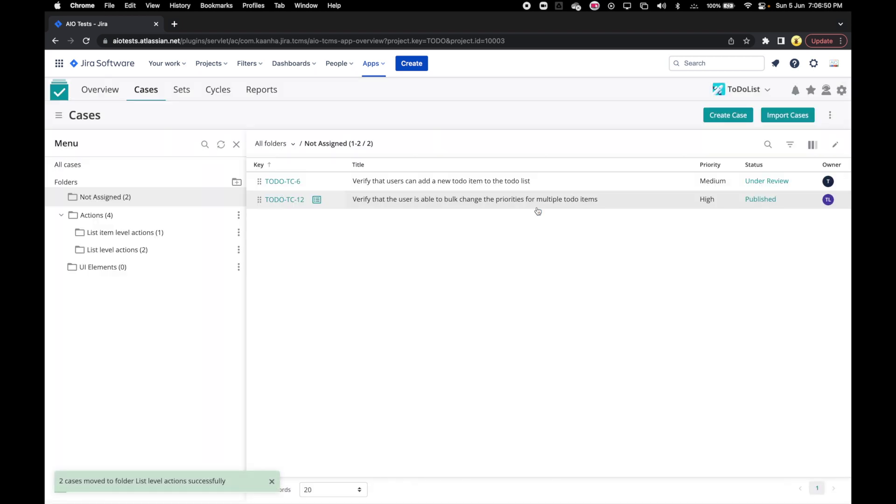
pyautogui.click(117, 254)
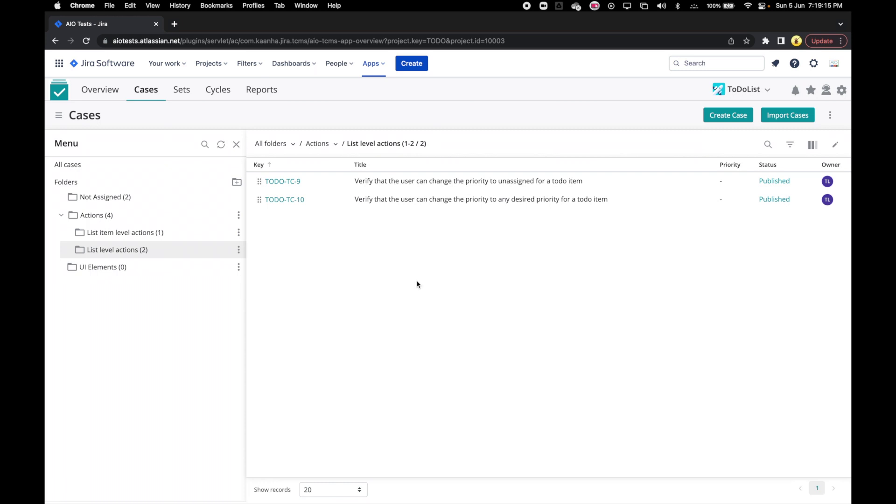
# Step: Expand Actions and show subfolder cases, listing TODO-TC-7 through TODO-TC-10
pyautogui.click(96, 216)
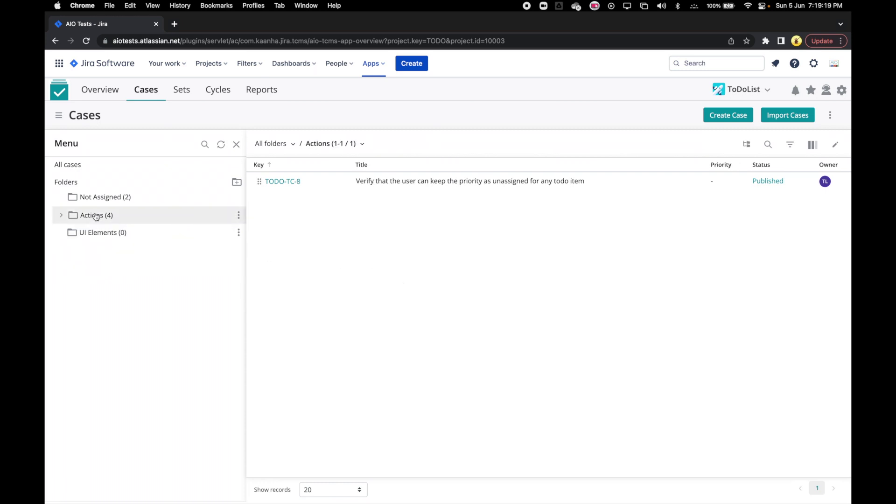
pyautogui.click(62, 216)
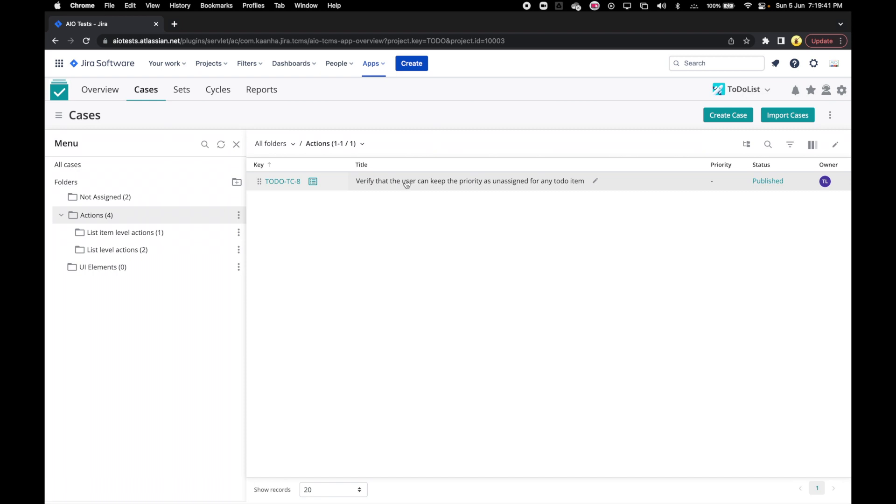
pyautogui.click(747, 145)
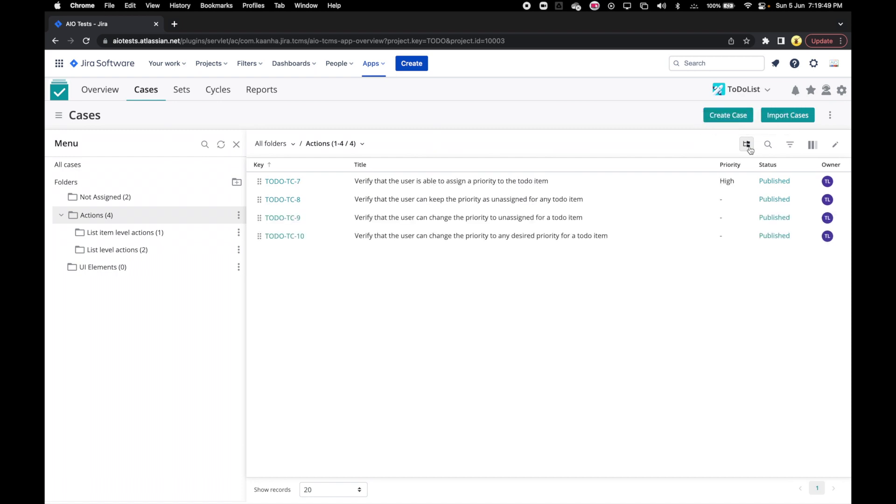